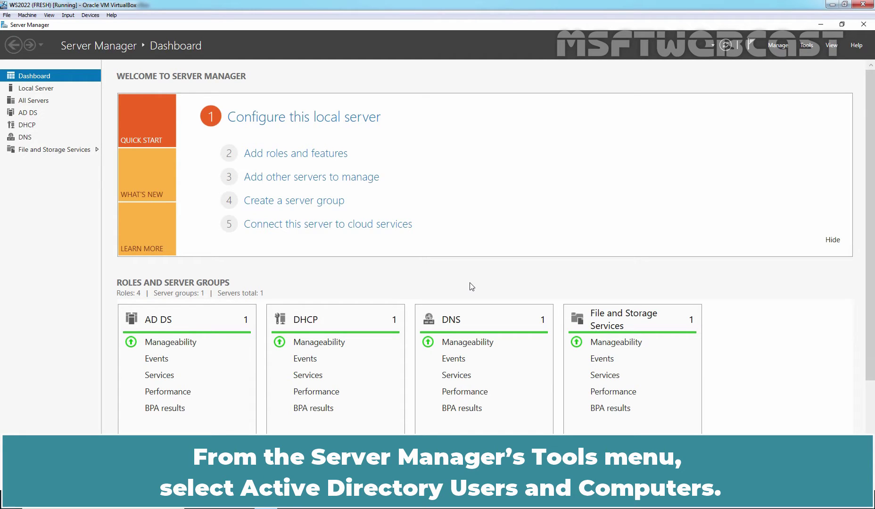
Launch Active Directory Users and Computers and browse the msftwebcast.com domain, cancelling a new OU
left_click(806, 46)
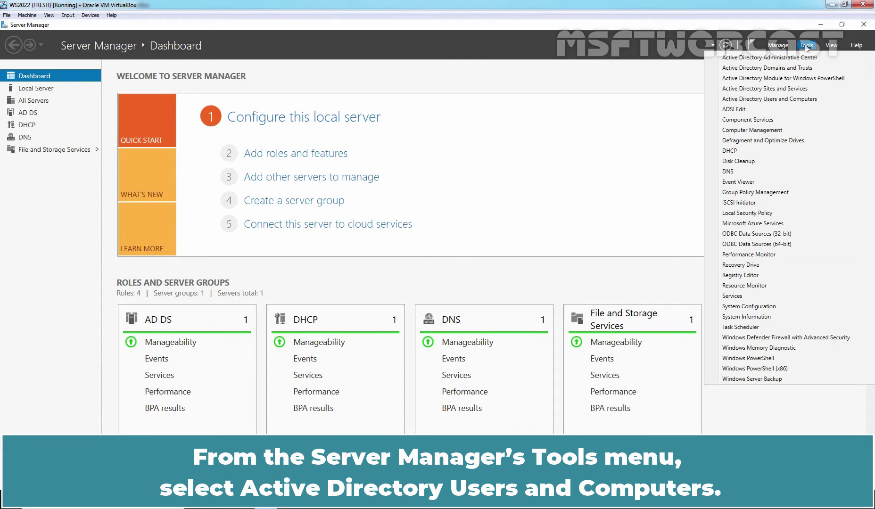
left_click(779, 99)
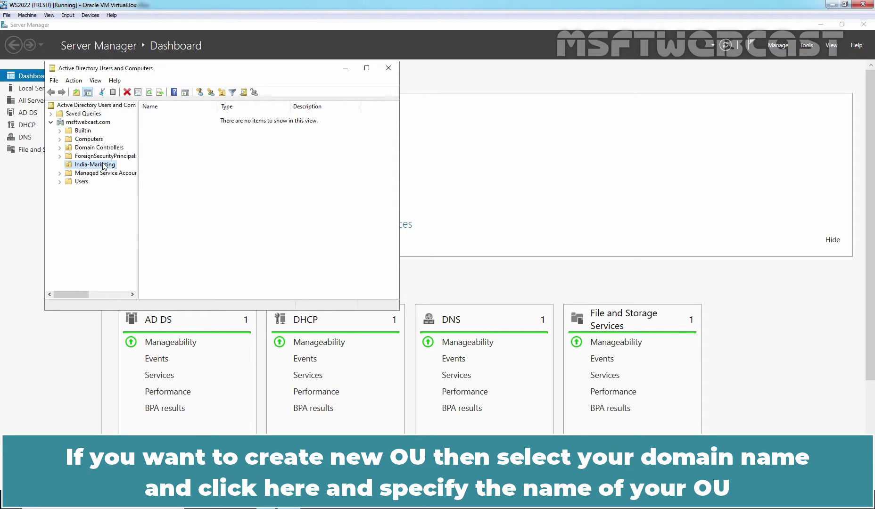
left_click(76, 123)
left_click(200, 92)
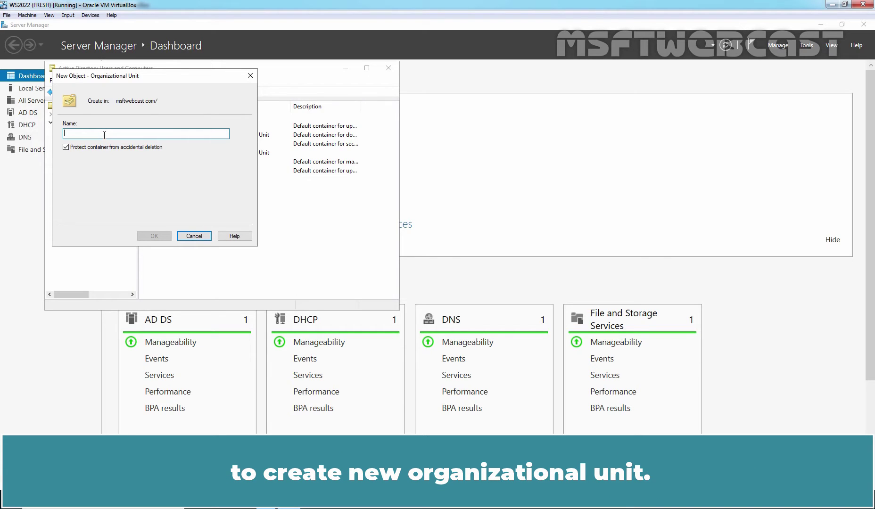
left_click(196, 237)
Start creating a new user in the India-Marketing OU
left_click(95, 165)
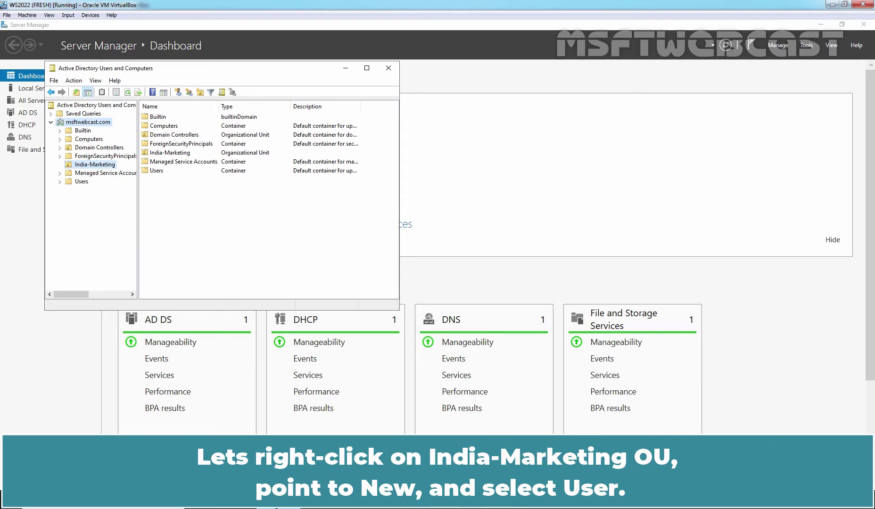
right_click(95, 166)
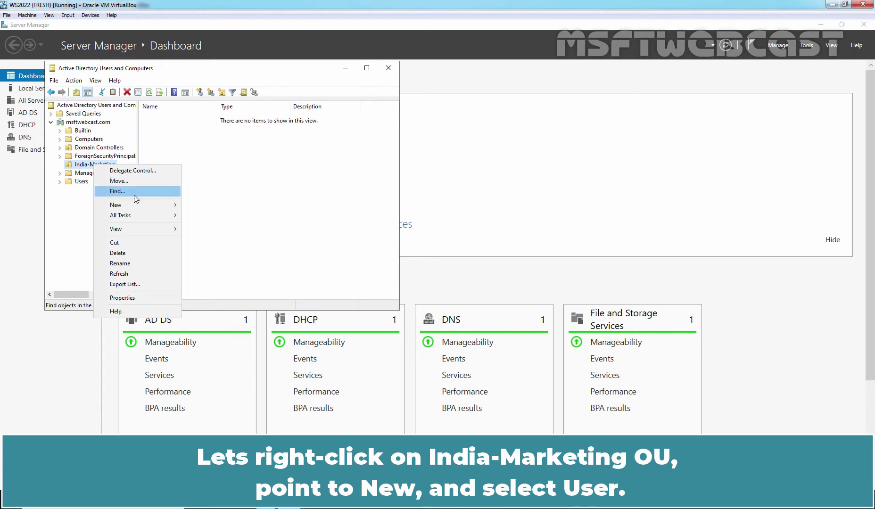
mouse_move(156, 207)
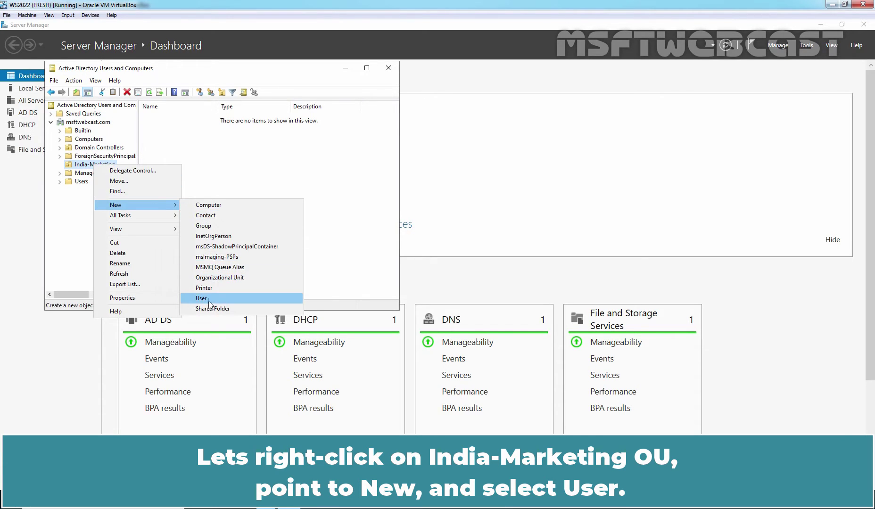
left_click(208, 299)
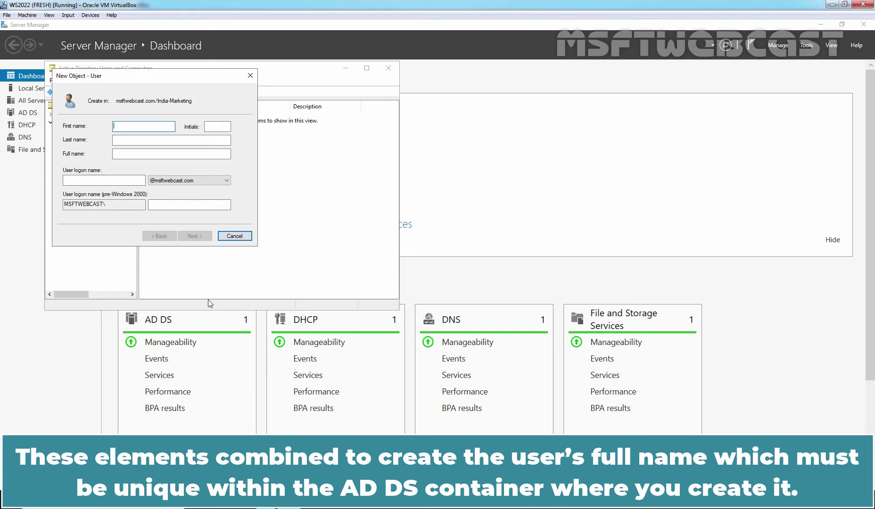
Enter the user's first name, middle initial and last name
key("Tab")
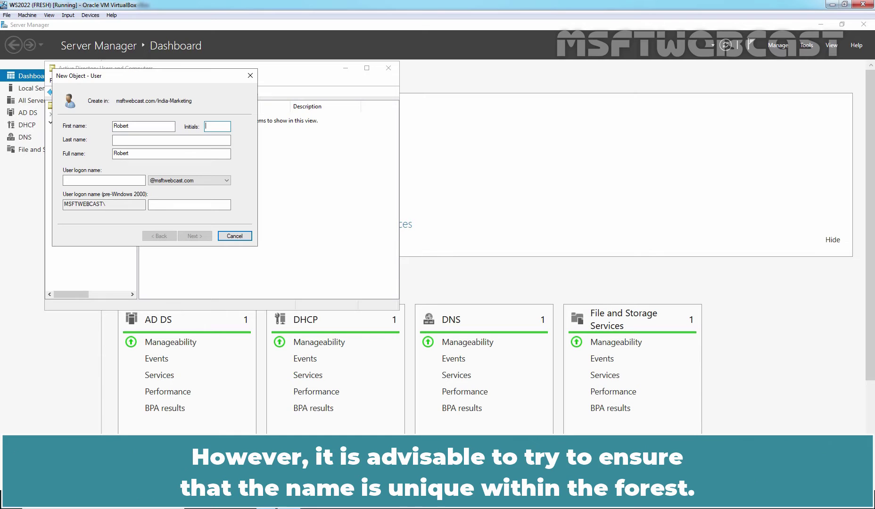
key("Tab")
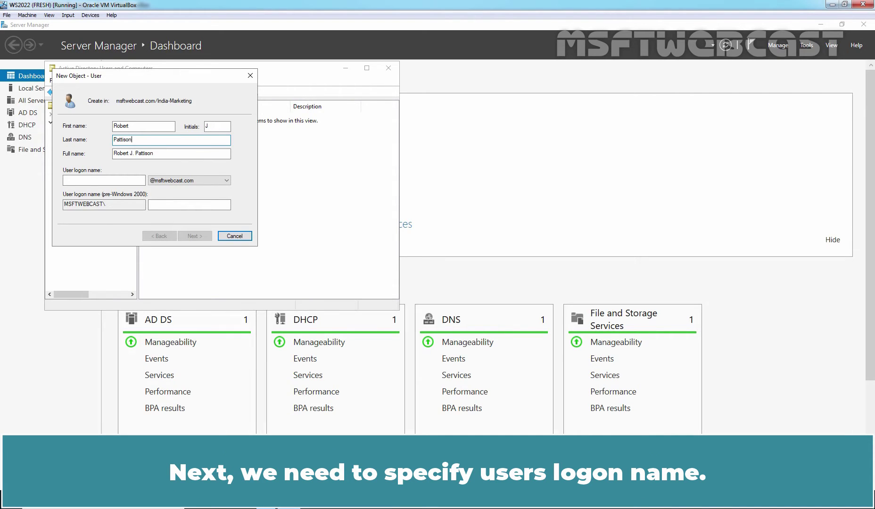
left_click(82, 183)
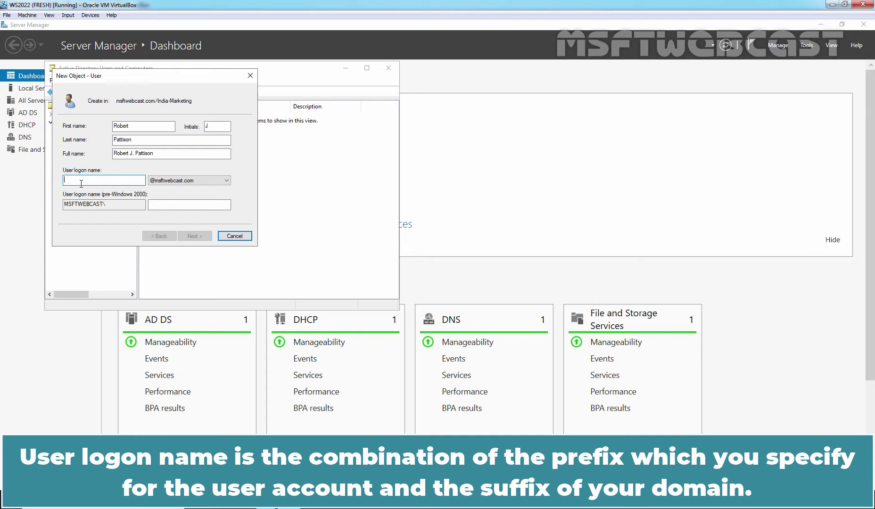
type("robert.p")
left_click(192, 180)
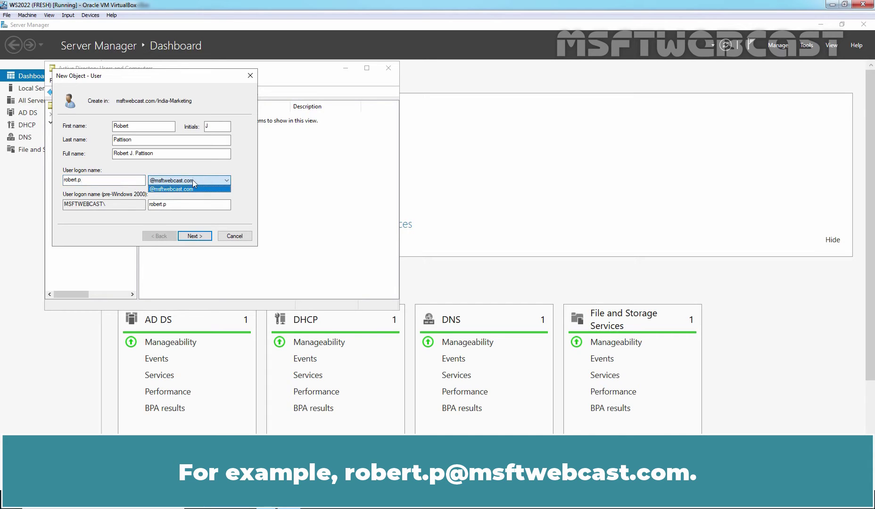
left_click(201, 181)
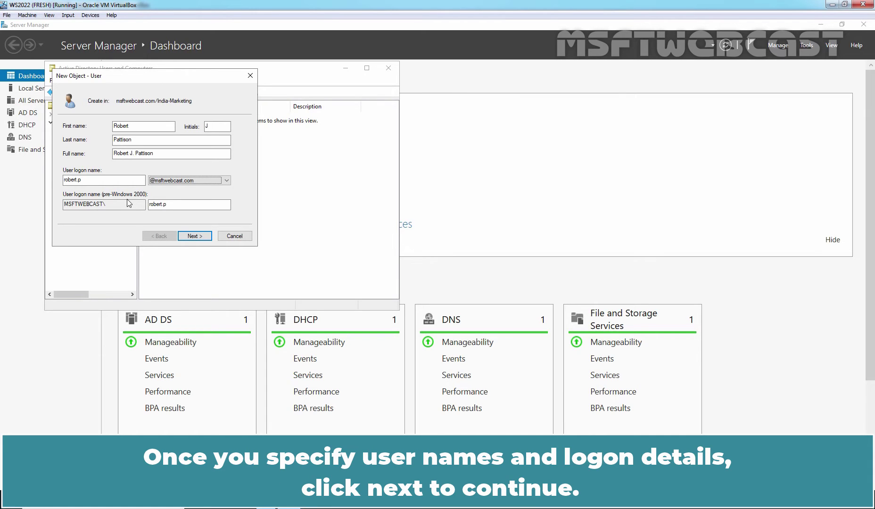
Go to the password page and type the new user's password
left_click(194, 236)
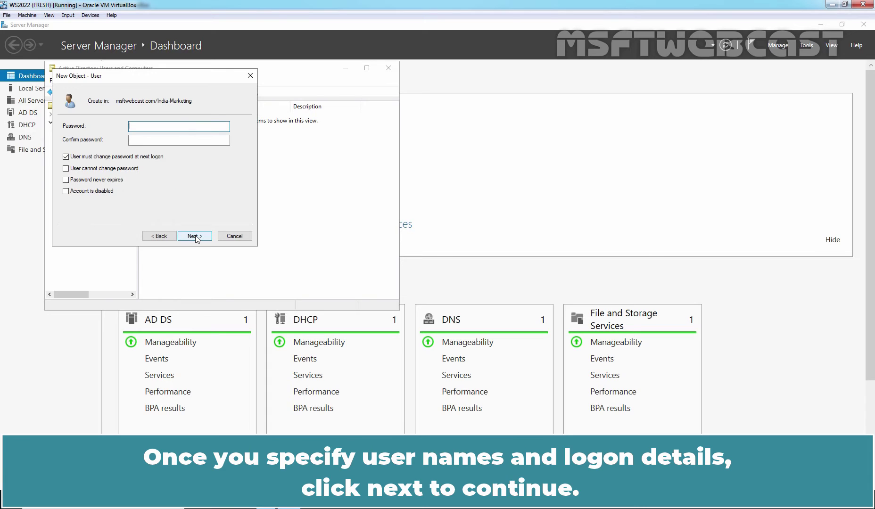
type("******")
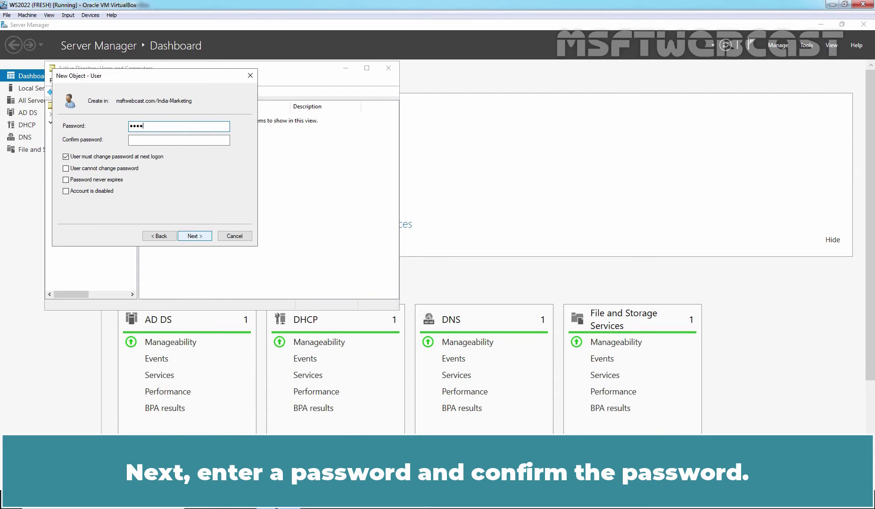
type("***")
key("Tab")
type("*********")
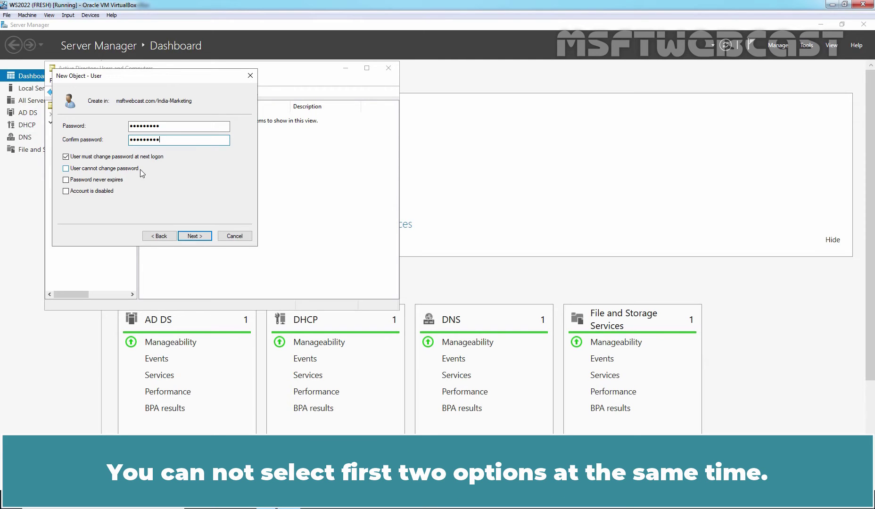
left_click(65, 169)
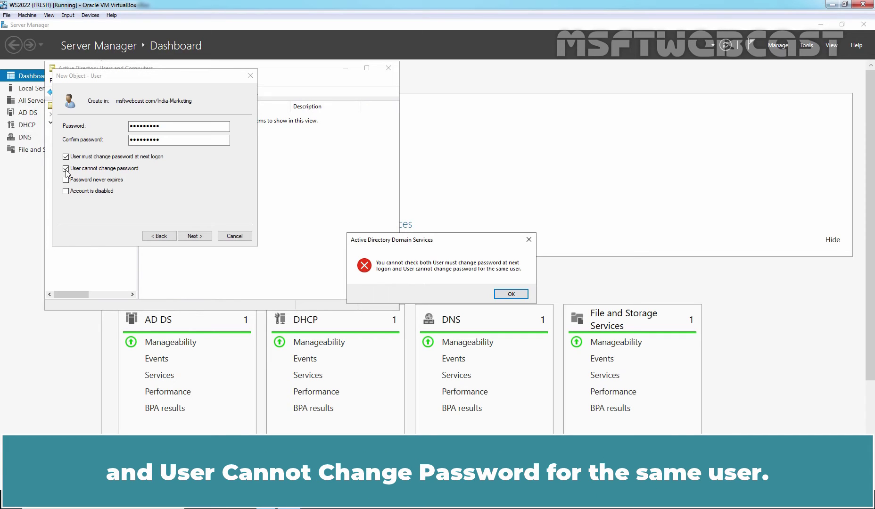
left_click(511, 294)
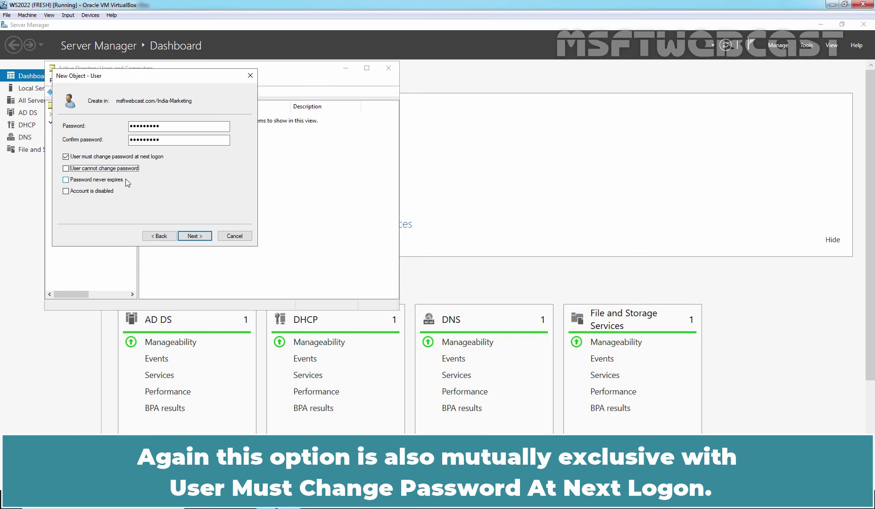
left_click(66, 179)
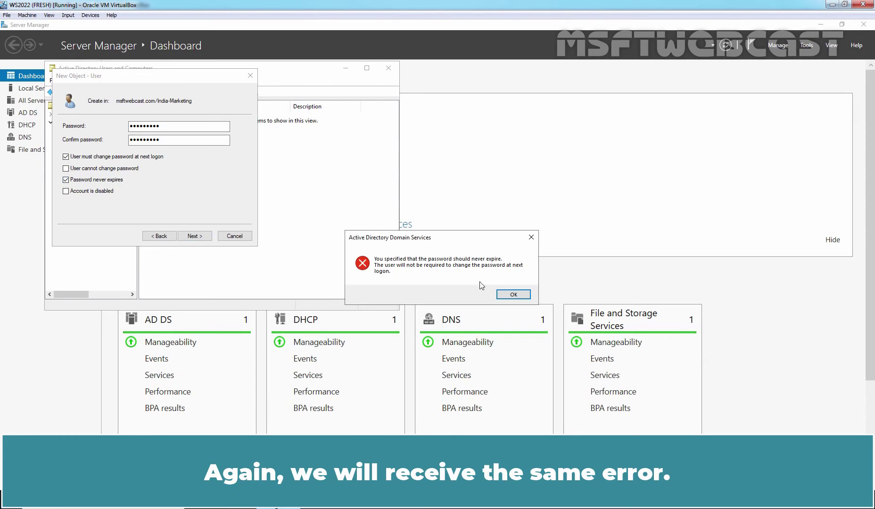
left_click(506, 297)
left_click(66, 180)
left_click(66, 180)
left_click(66, 157)
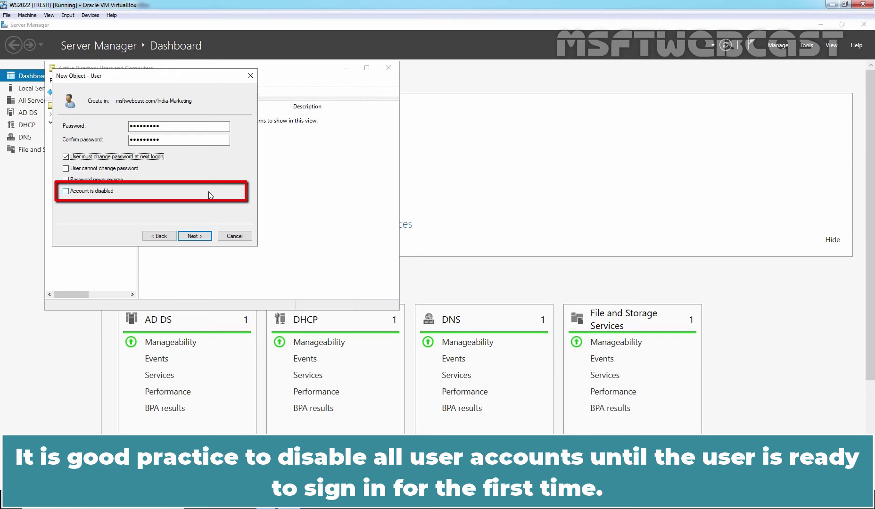
Mark the account as disabled and continue to the summary page
left_click(92, 192)
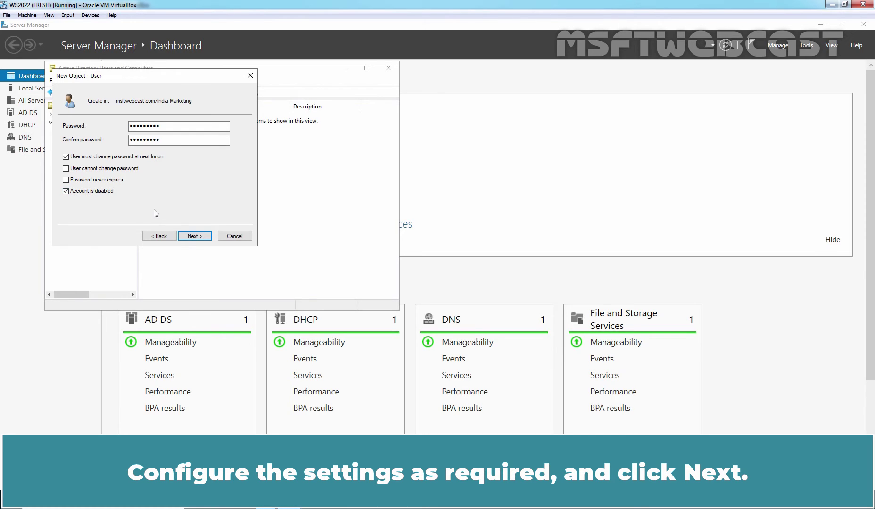
left_click(191, 238)
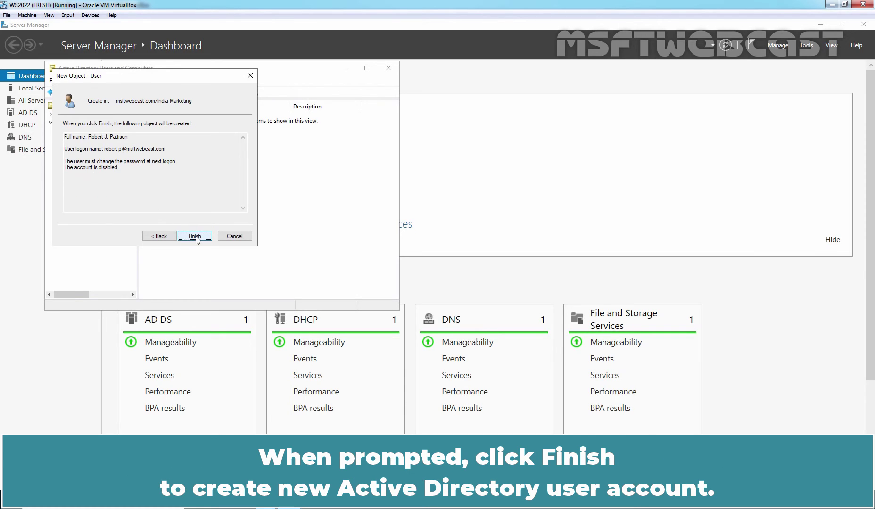
Finish creating the disabled user account and return to Server Manager
left_click(195, 237)
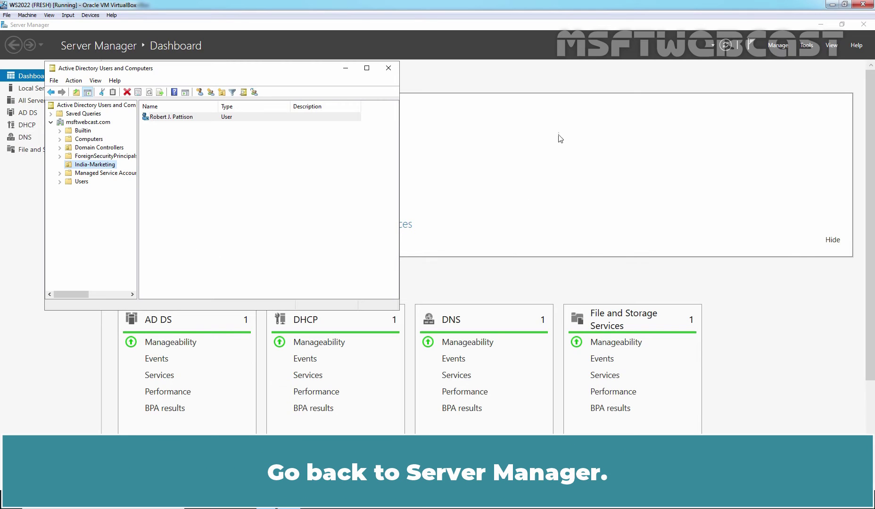
left_click(561, 118)
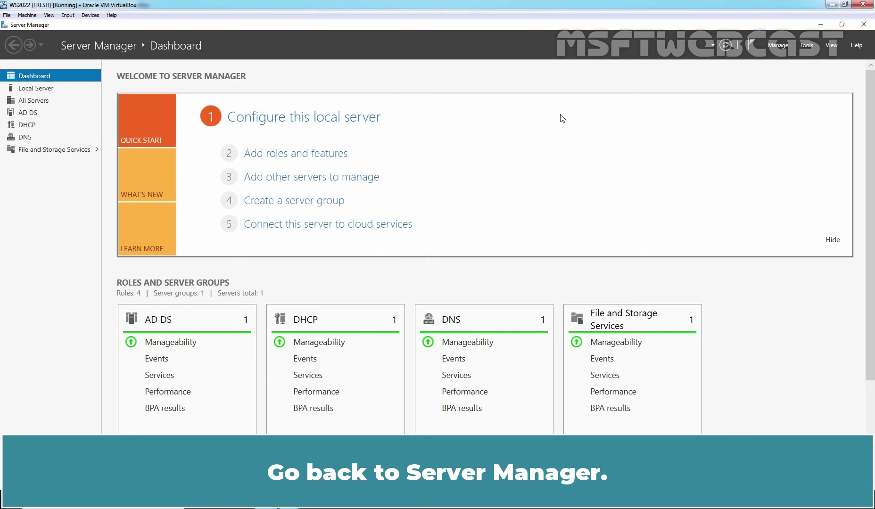
Open Active Directory Administrative Center maximized on the msftwebcast India-Marketing OU
left_click(806, 45)
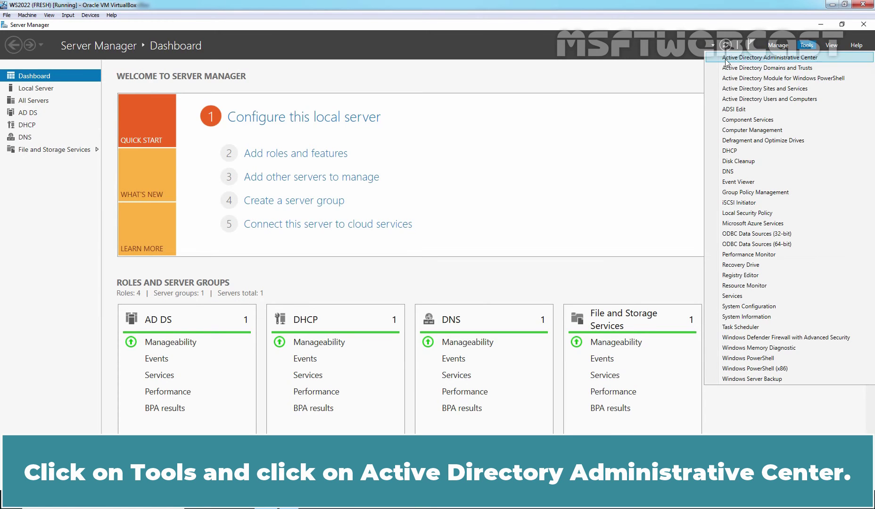
left_click(795, 58)
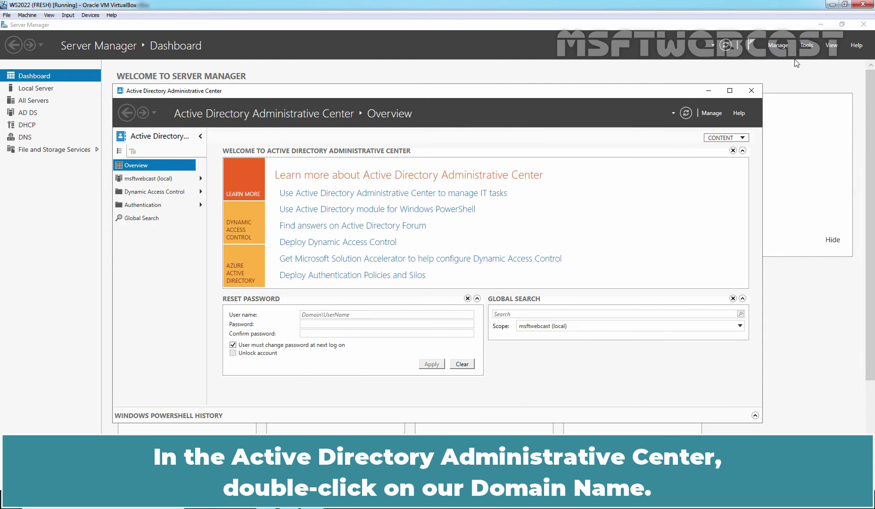
left_click(730, 90)
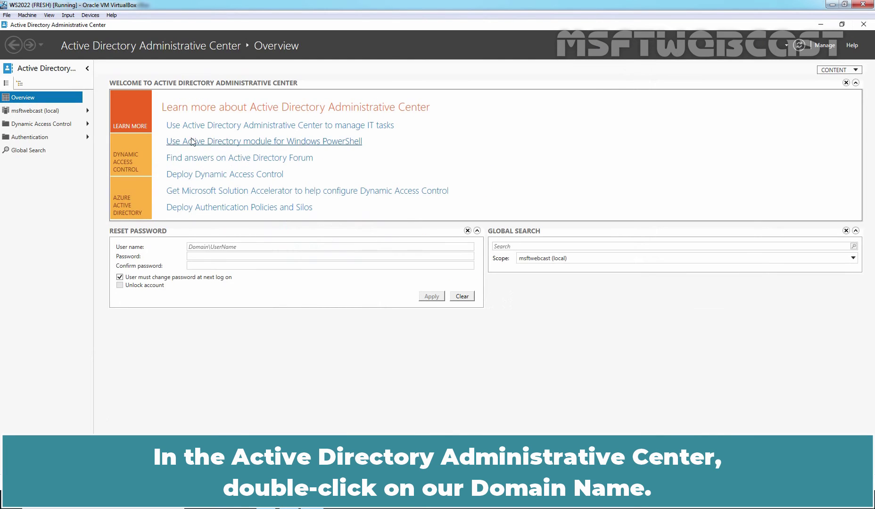
double_click(32, 112)
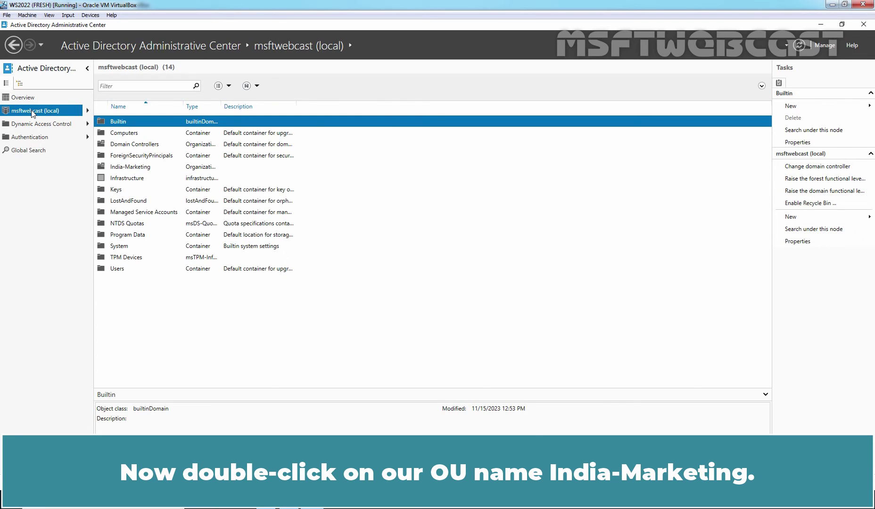
double_click(129, 167)
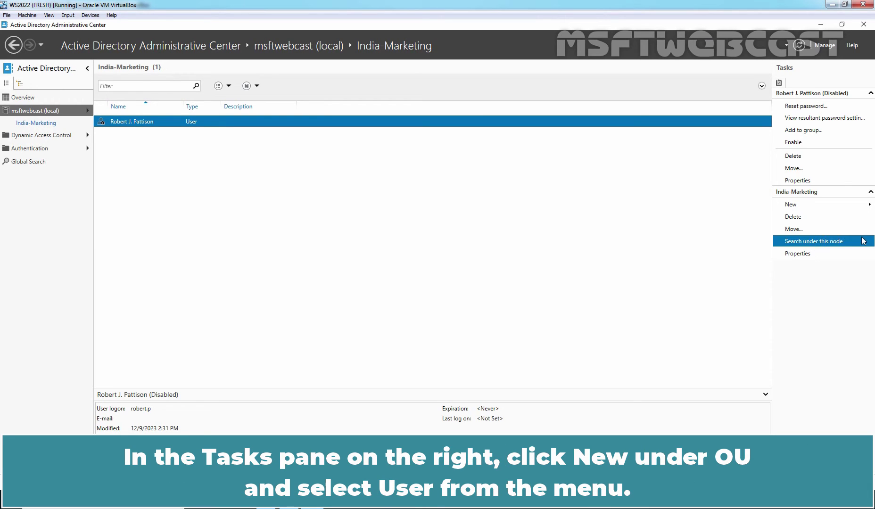
Open a maximized Create User form for India-Marketing
left_click(814, 208)
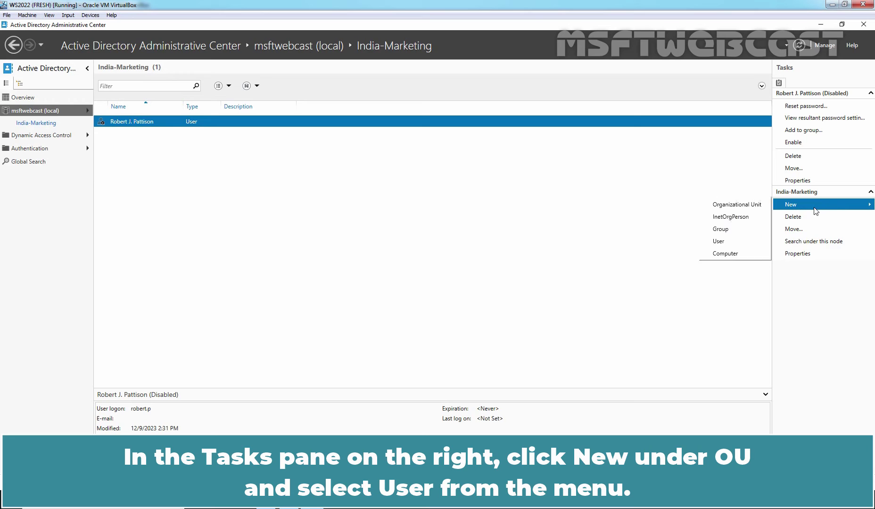
left_click(724, 239)
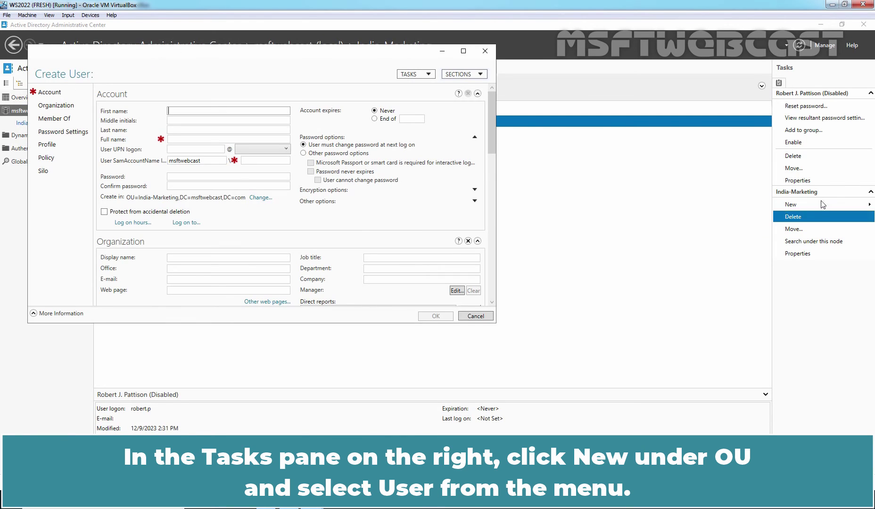
left_click(463, 51)
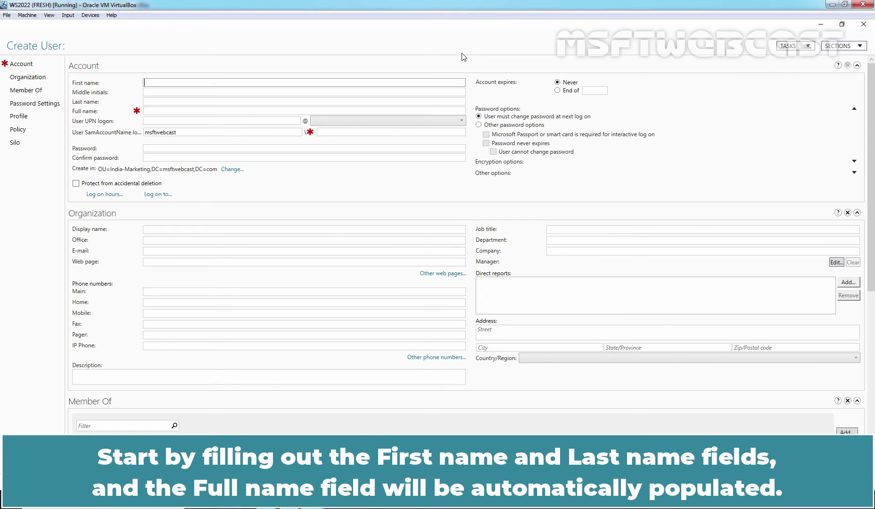
Enter the user's first and last name and the UPN logon name
key("Tab")
key("Tab")
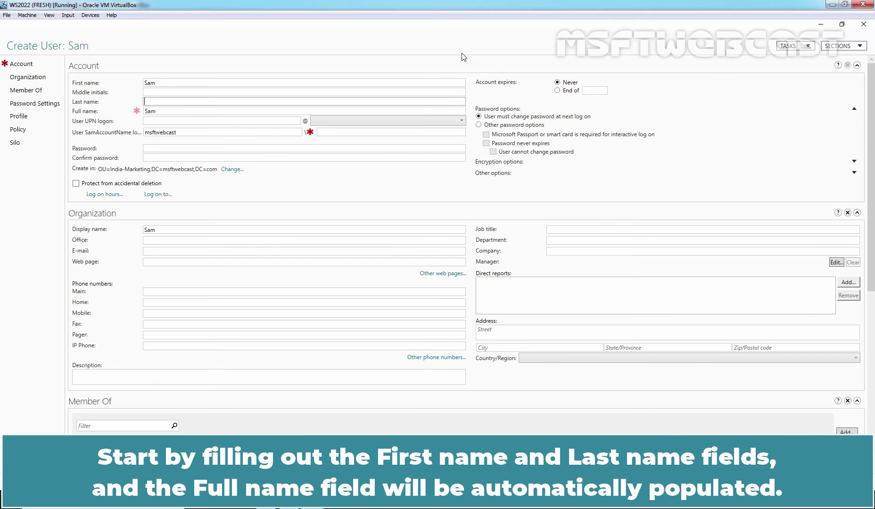
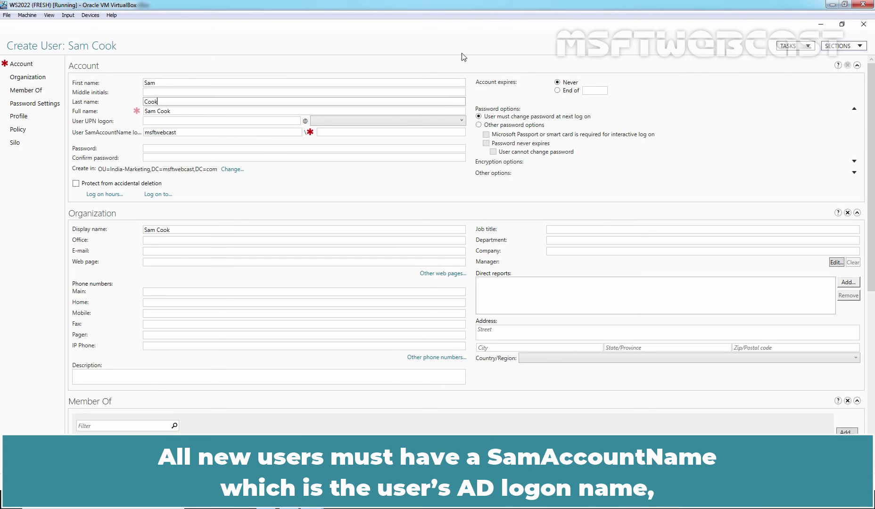
left_click(166, 120)
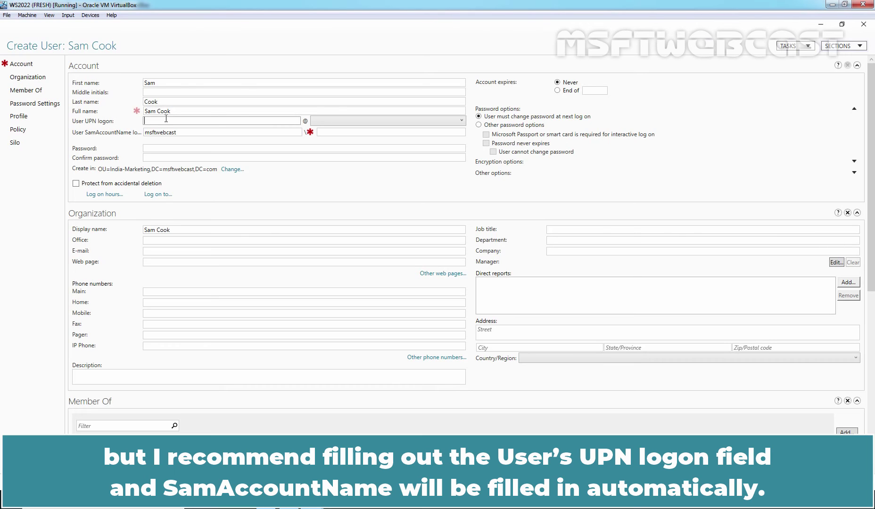
type("sam.c")
Enter the new user's password and confirm it
left_click(152, 148)
type("********")
key("Tab")
type("********")
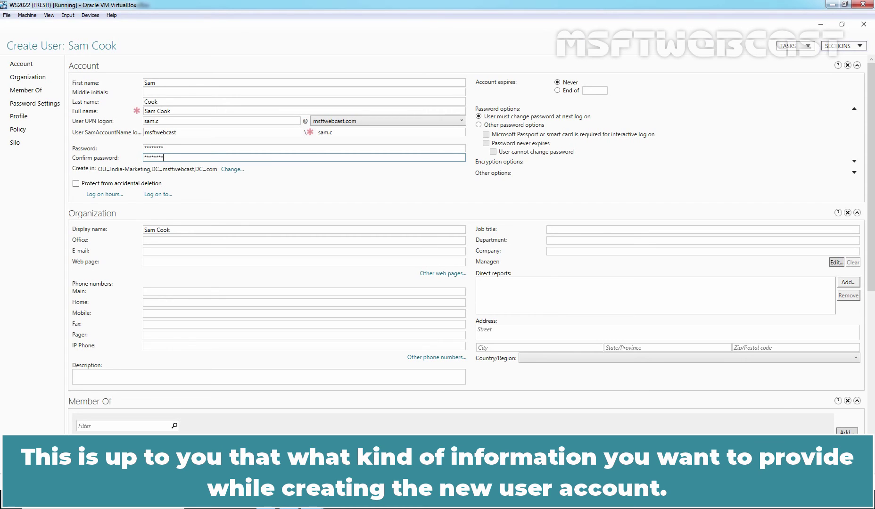
Save the new user account from the Create User form
key("Return")
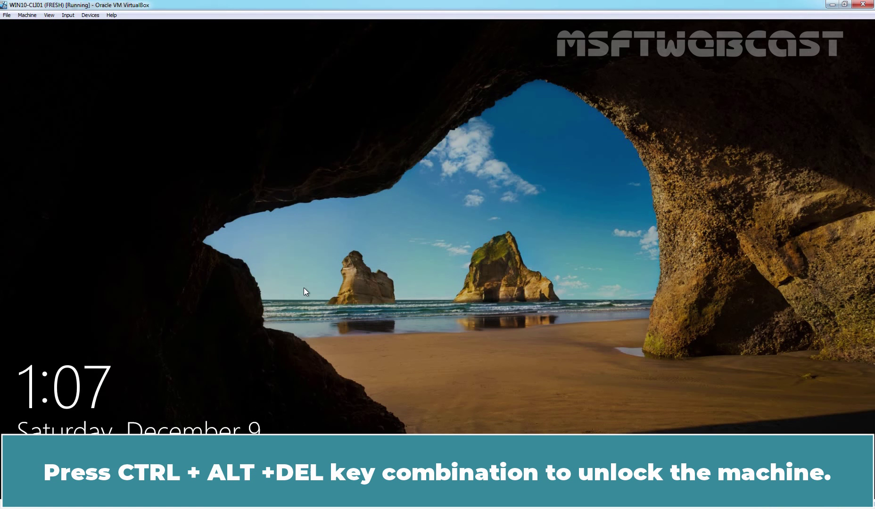
Sign in as another user on Windows 10 with the new user's UPN and initial password
key("ctrl+alt+Delete")
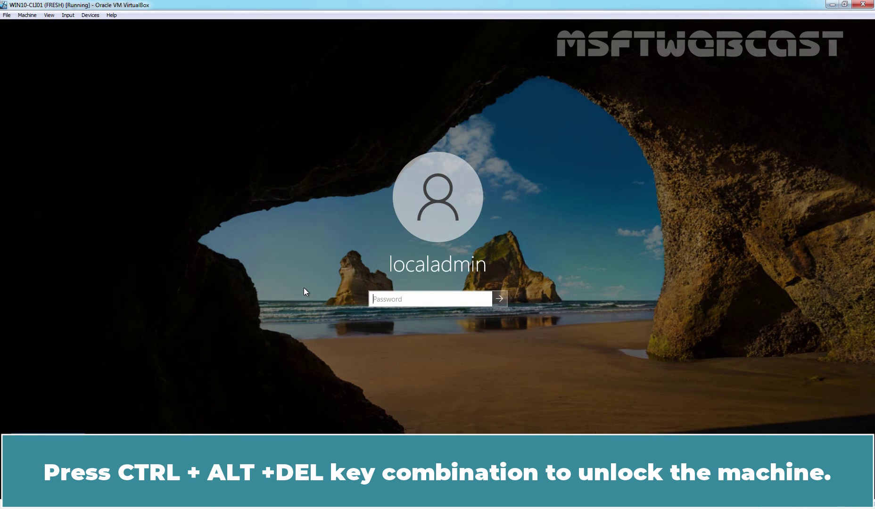
left_click(69, 474)
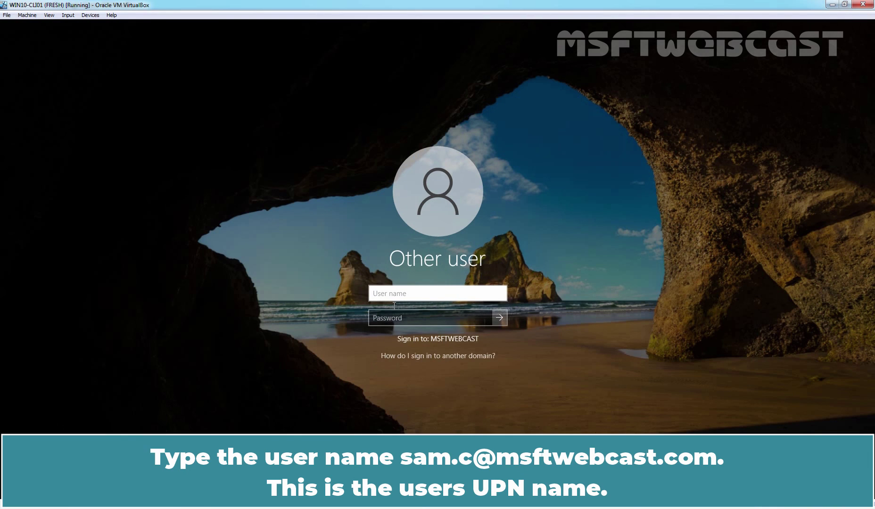
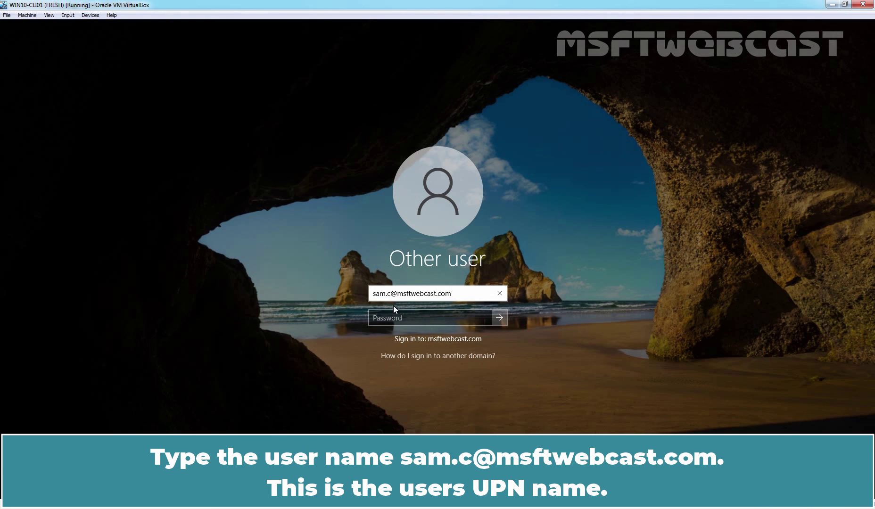
left_click(401, 320)
type("••••••••")
key("Return")
left_click(401, 324)
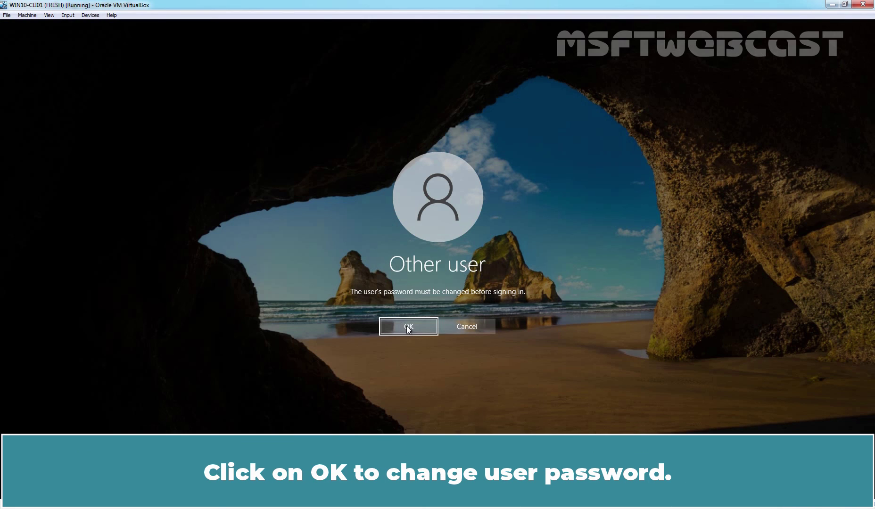
Set and confirm a new password for the domain user, then continue to the Hi greeting
left_click(406, 327)
type("*********")
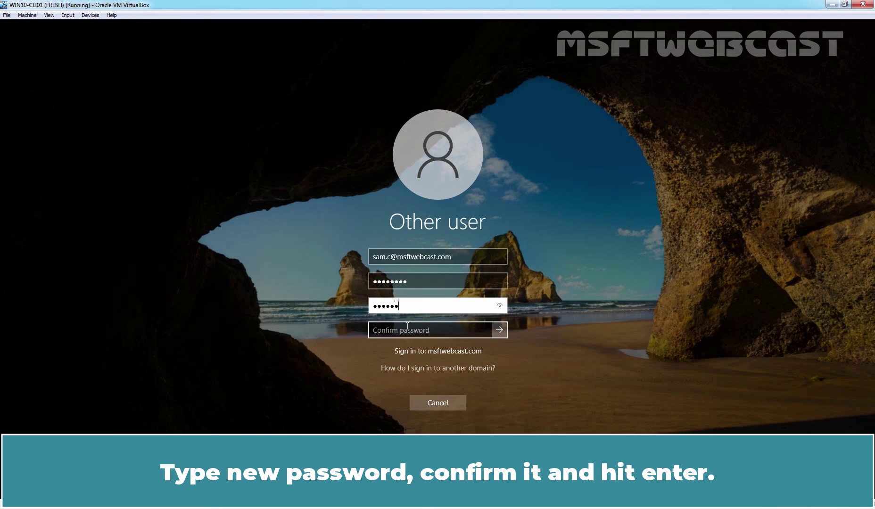
key("Tab")
type("**********")
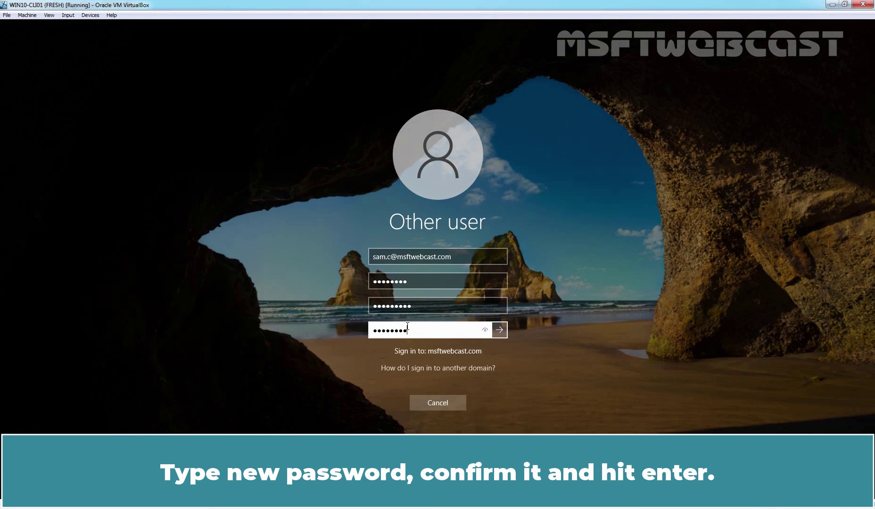
key("Return")
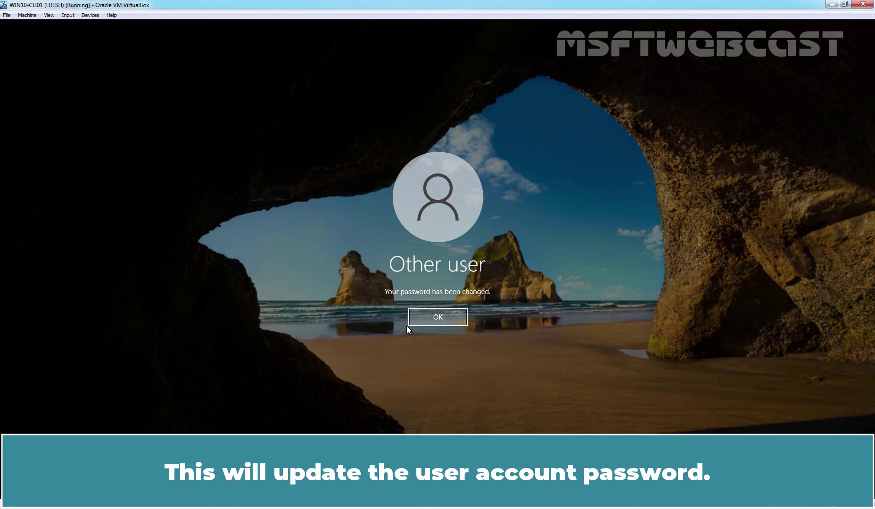
left_click(433, 315)
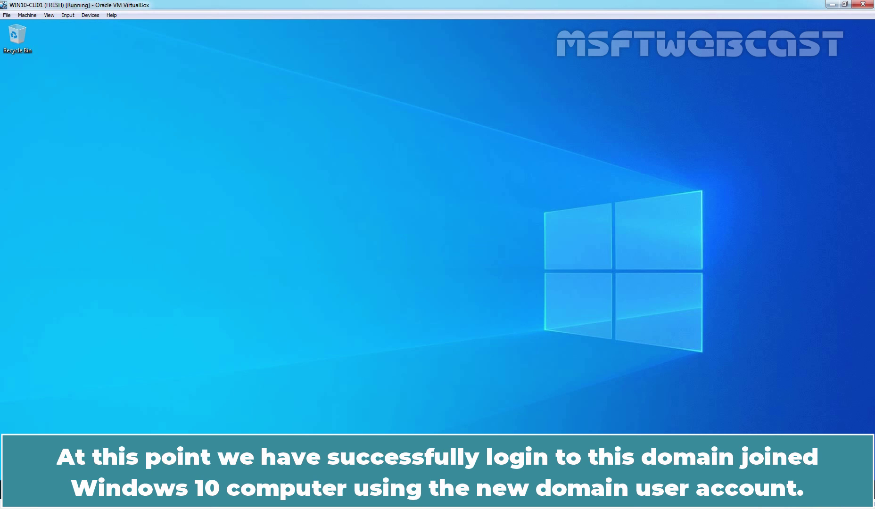
Expand the Start menu's left rail to display the signed-in domain account's name
left_click(10, 490)
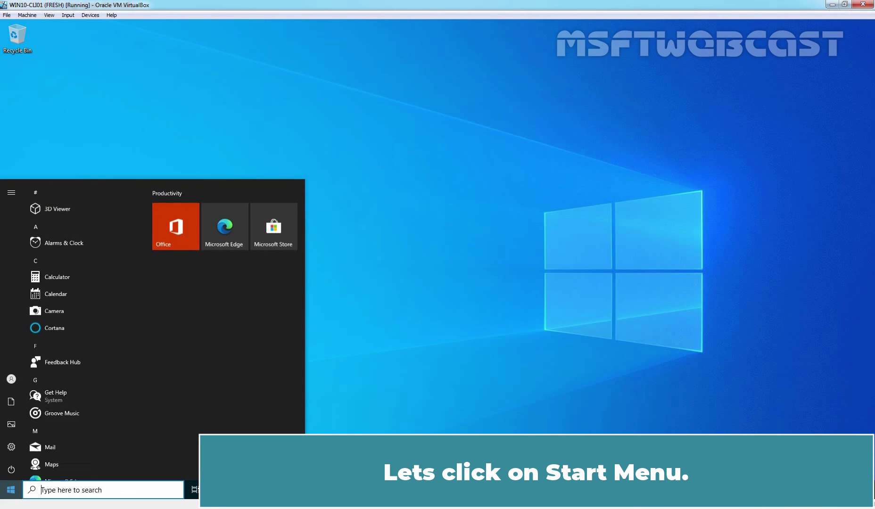
mouse_move(17, 377)
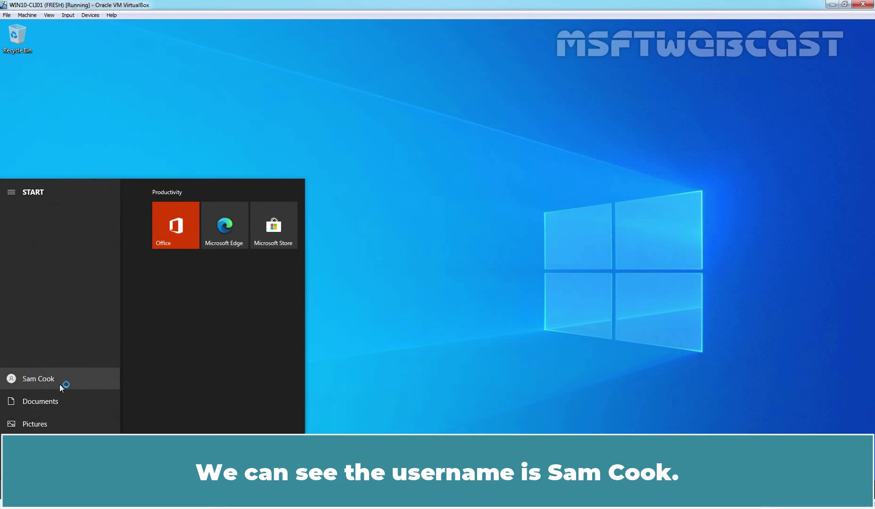